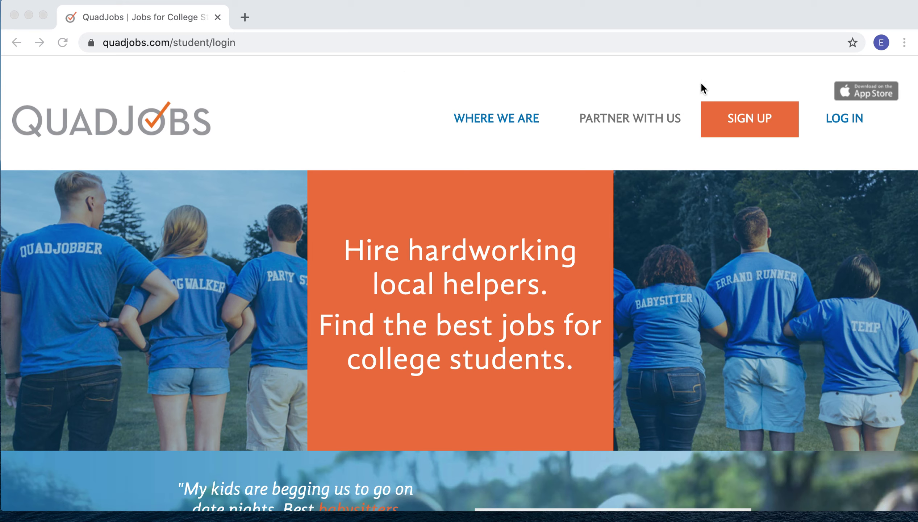
- Open the SIGN UP menu listing the Household, Business, Student and Alumni options
left_click(733, 119)
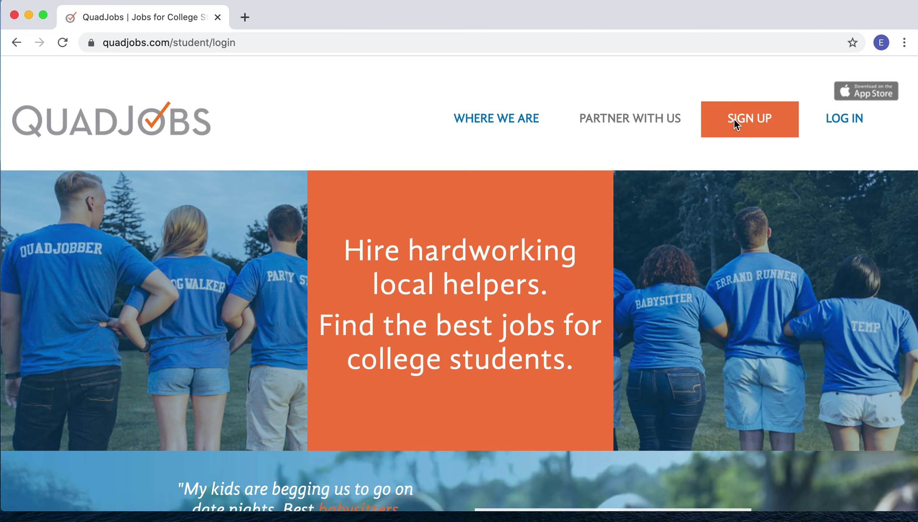
left_click(733, 120)
- Go to the Student sign-up page and scroll through its .EDU email and school zip code form
left_click(733, 240)
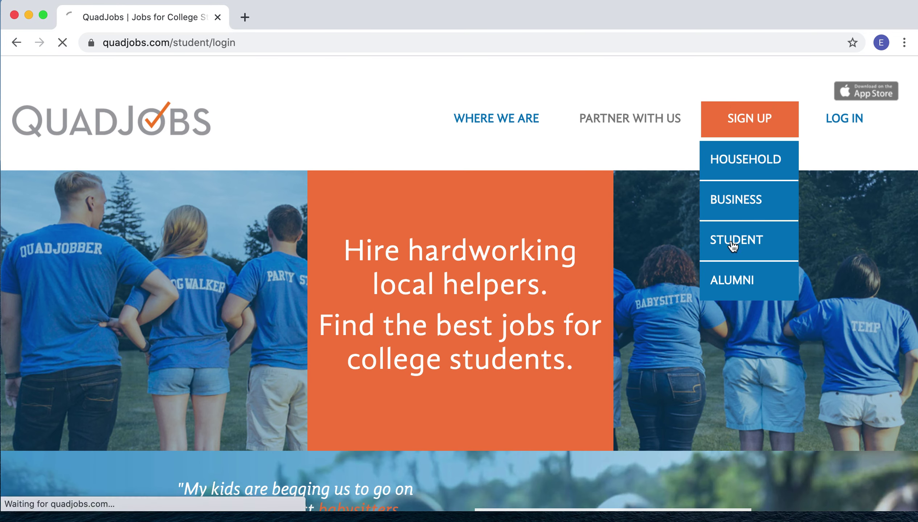
scroll(733, 247, "down", 4)
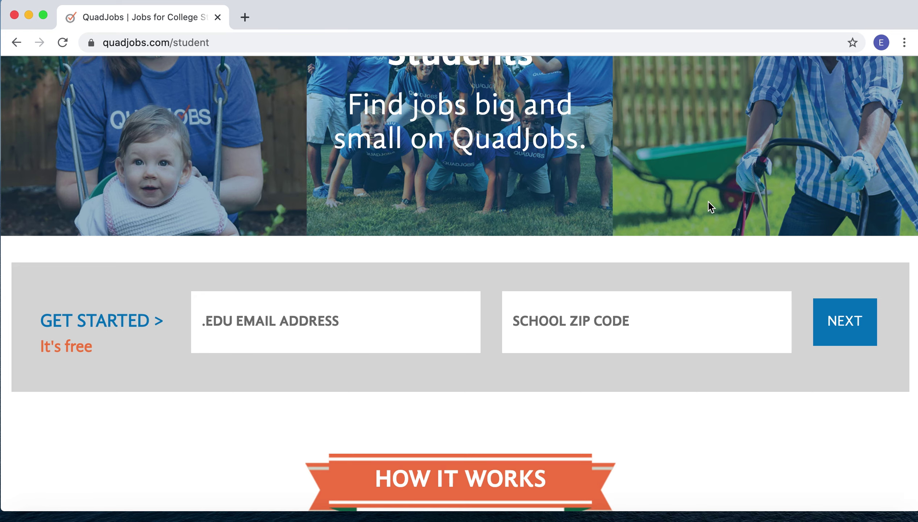
scroll(709, 201, "up", 6)
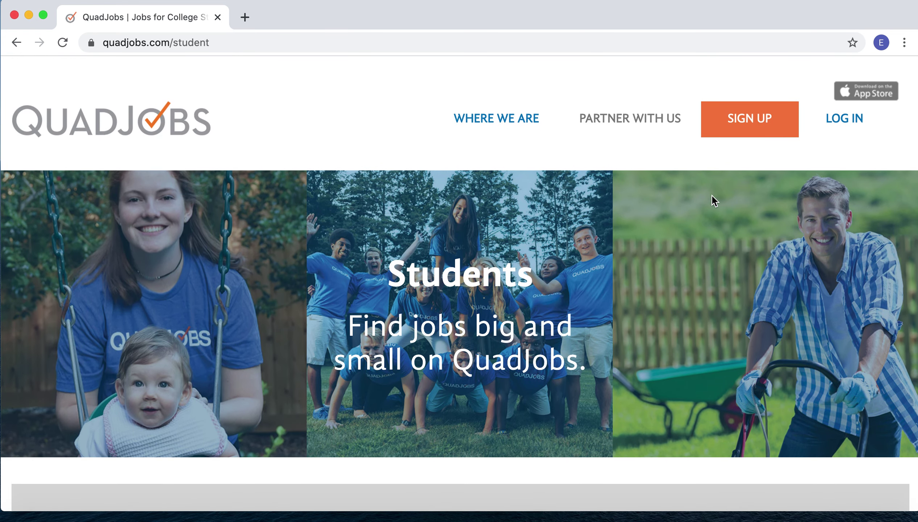
- On the login page, fill in the student account's saved email and the account password
left_click(845, 119)
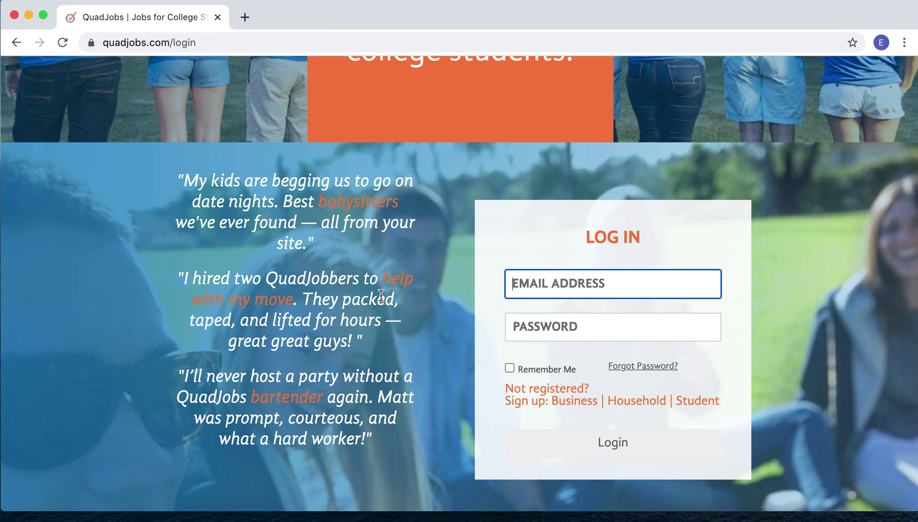
scroll(381, 294, "down", 2)
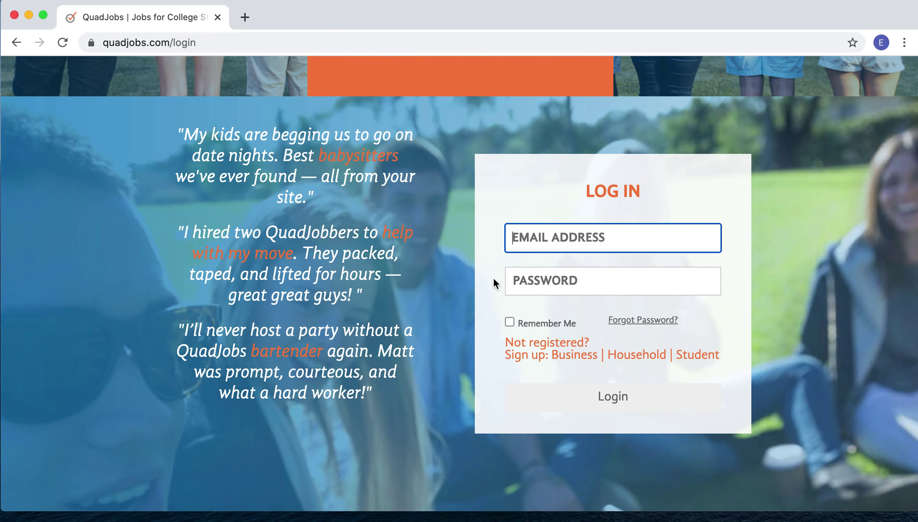
type("andraj")
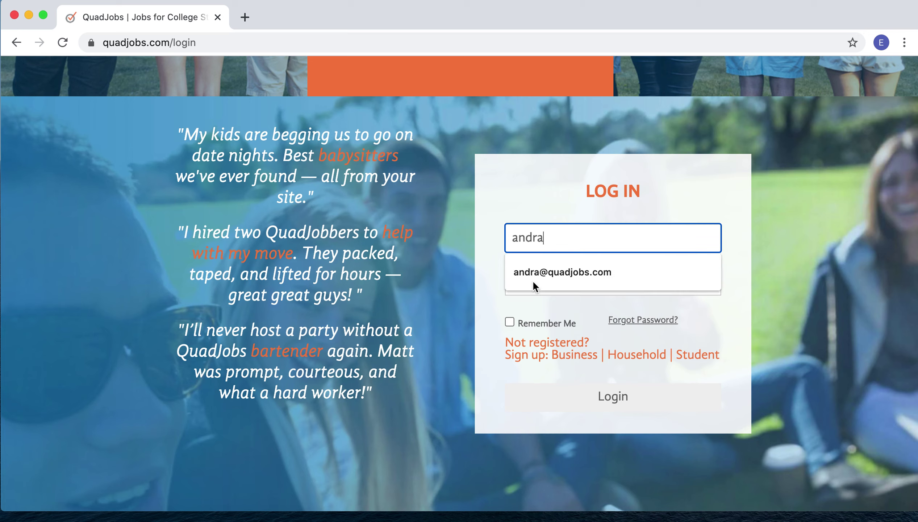
key("BackSpace")
left_click(565, 272)
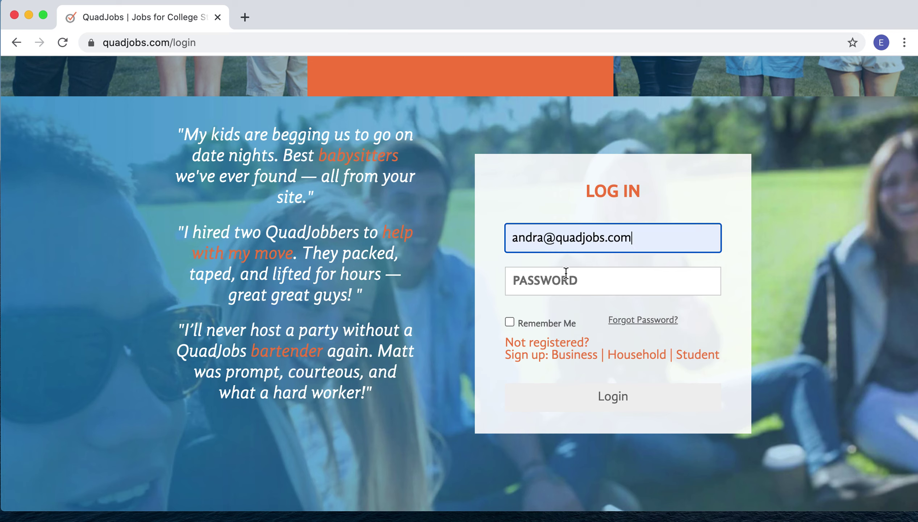
left_click(547, 281)
type("••")
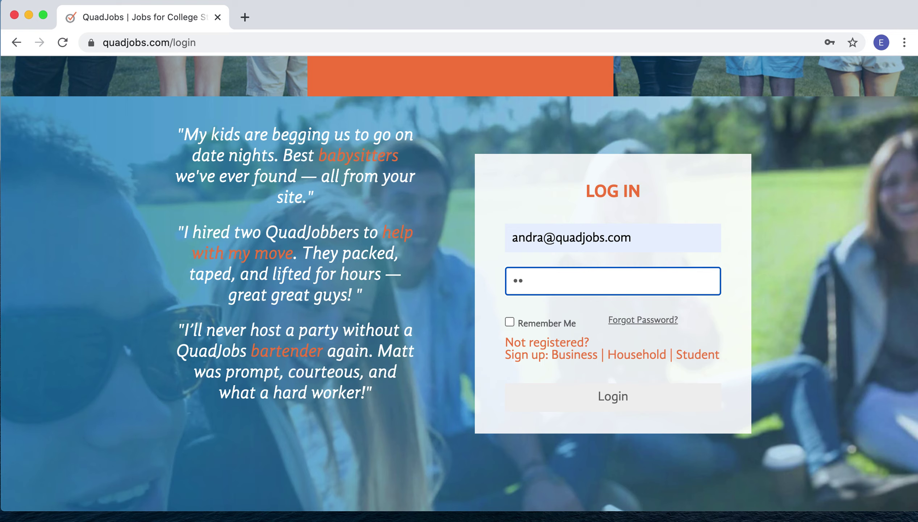
key("BackSpace")
key("BackSpace")
type("••••••••••••")
- Submit the login, then go to MENU > ACCOUNT to view the contact details
left_click(590, 392)
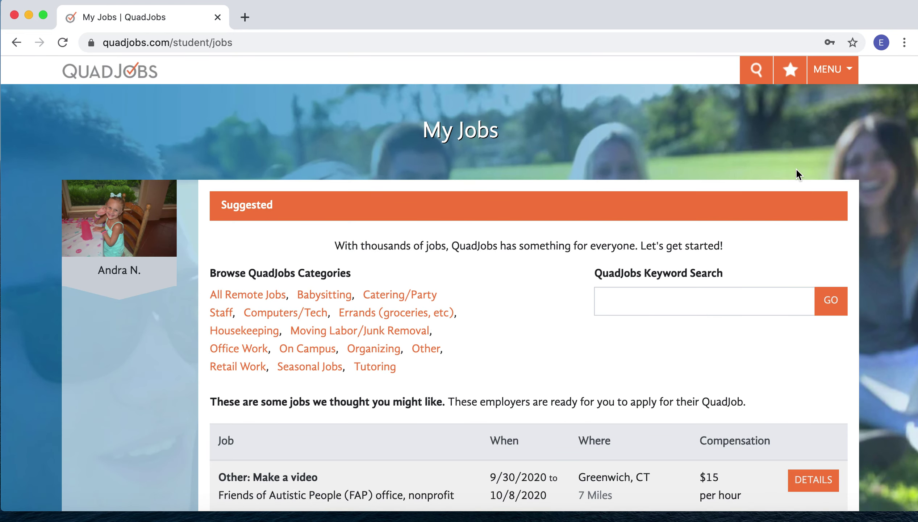
left_click(832, 81)
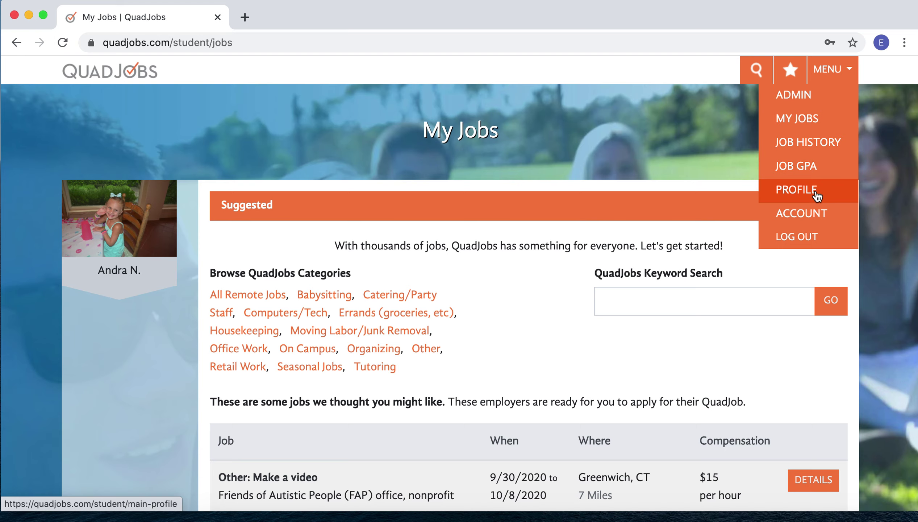
left_click(817, 214)
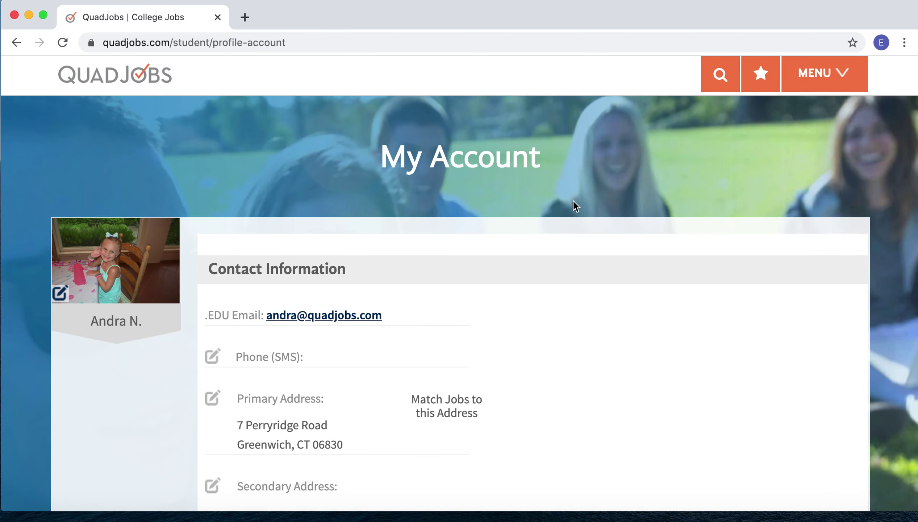
scroll(573, 201, "down", 2)
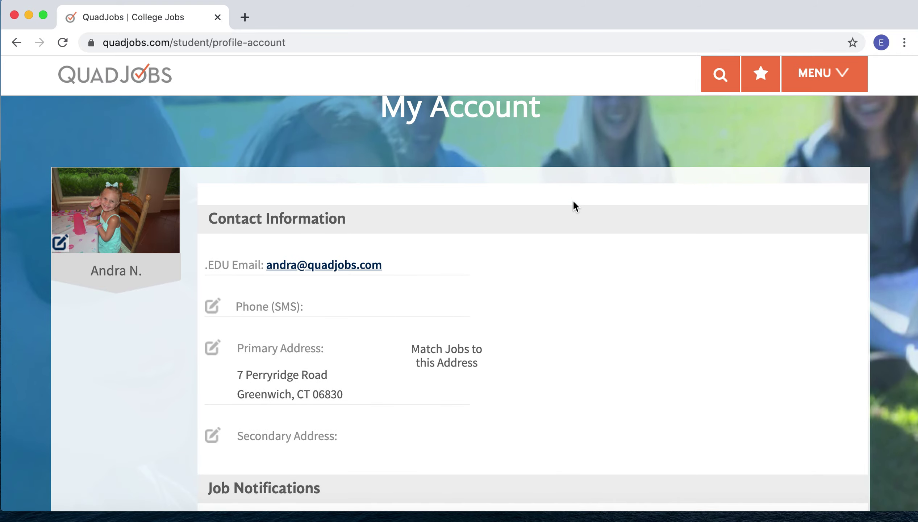
scroll(573, 201, "down", 4)
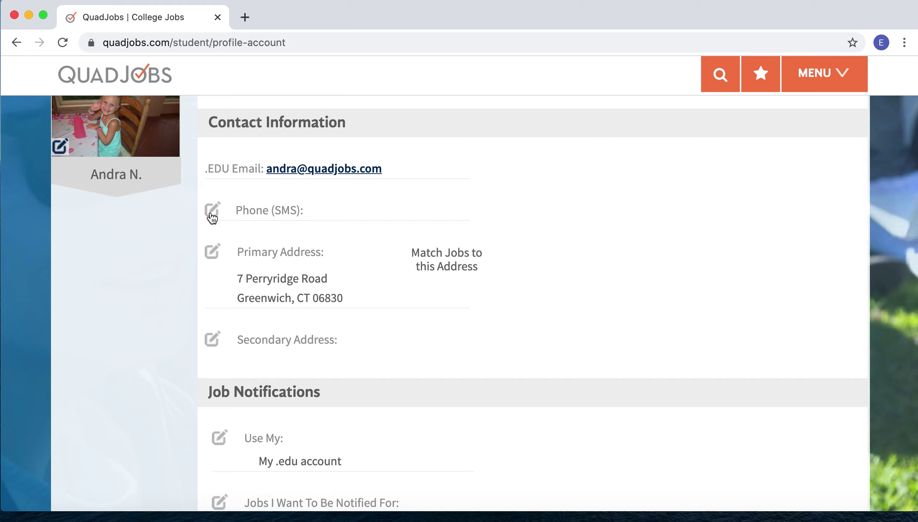
scroll(447, 259, "down", 2)
scroll(448, 259, "down", 1)
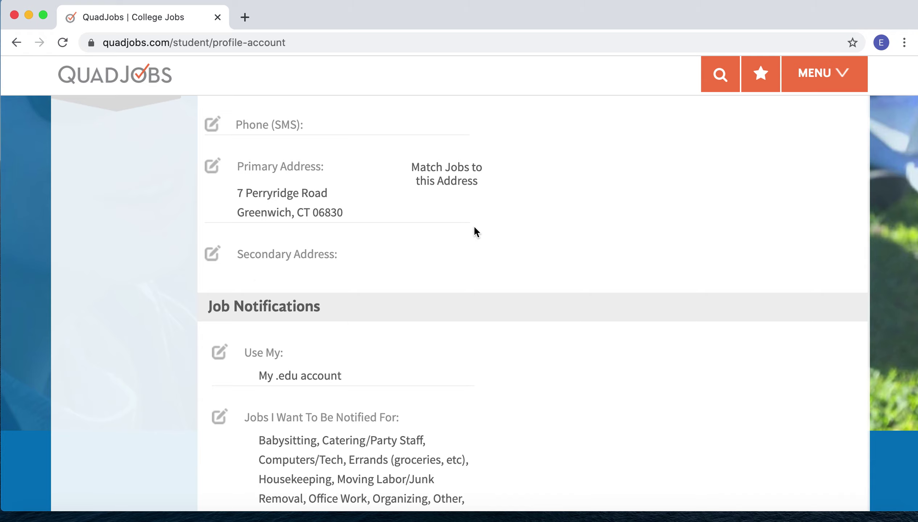
- Open the job notification channels editor and cancel it, keeping .edu only, 50 miles, once a day
scroll(475, 229, "down", 5)
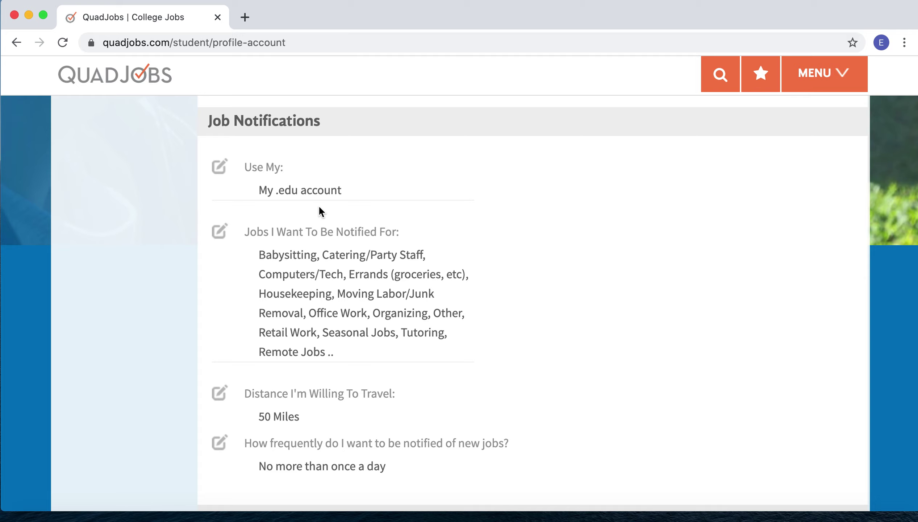
left_click(222, 168)
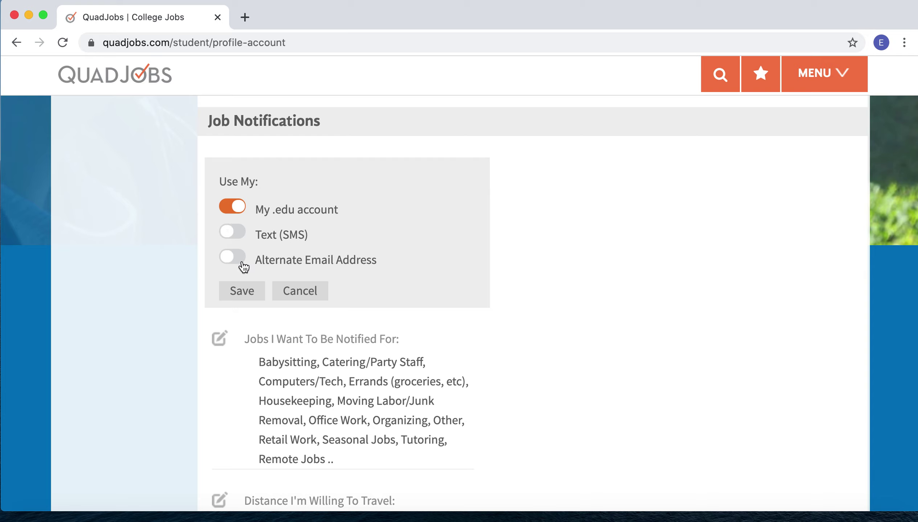
left_click(298, 294)
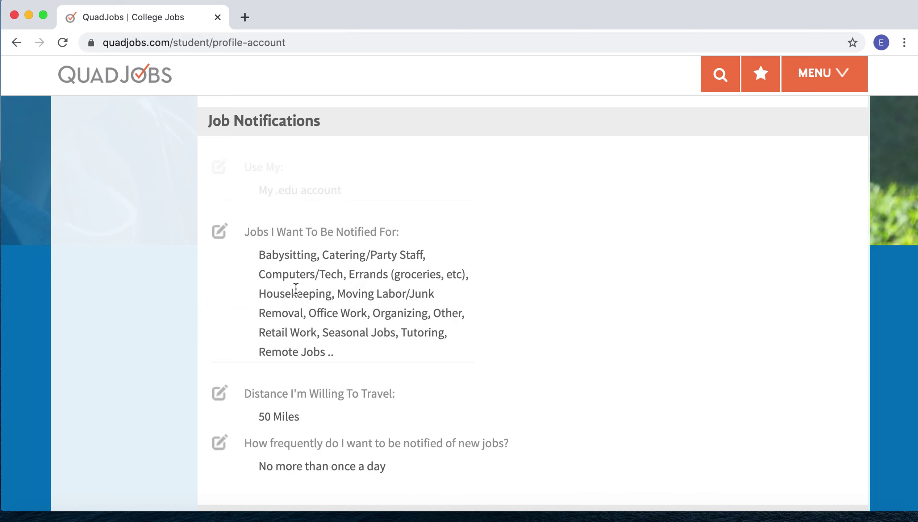
- Save the notified job types with every type on except On Campus
scroll(296, 289, "down", 2)
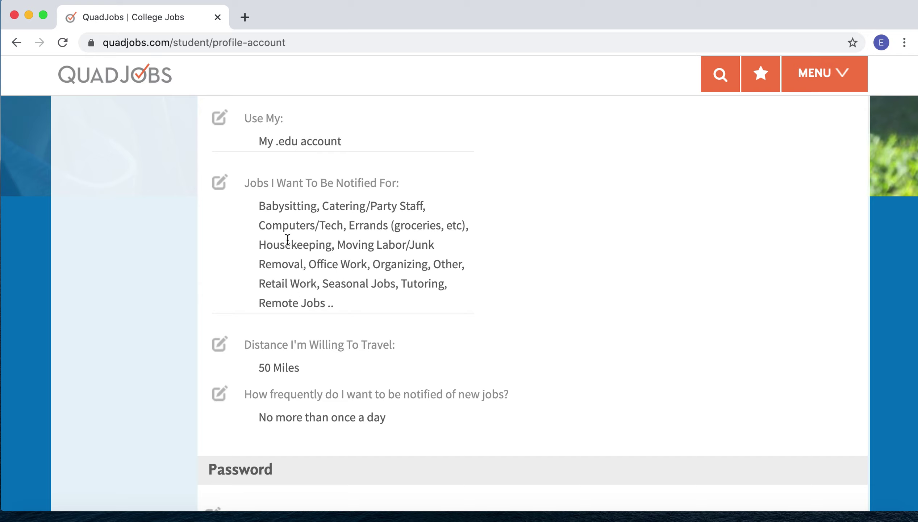
left_click(219, 182)
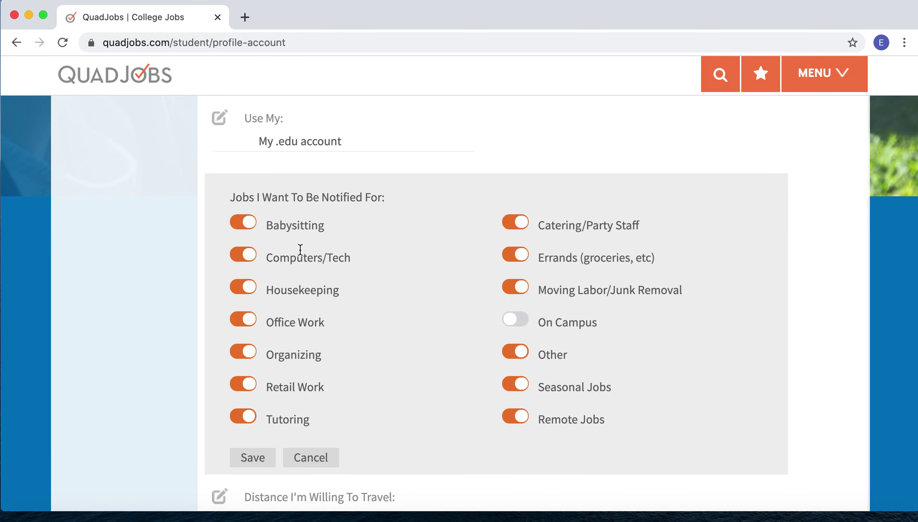
left_click(257, 457)
scroll(257, 457, "down", 3)
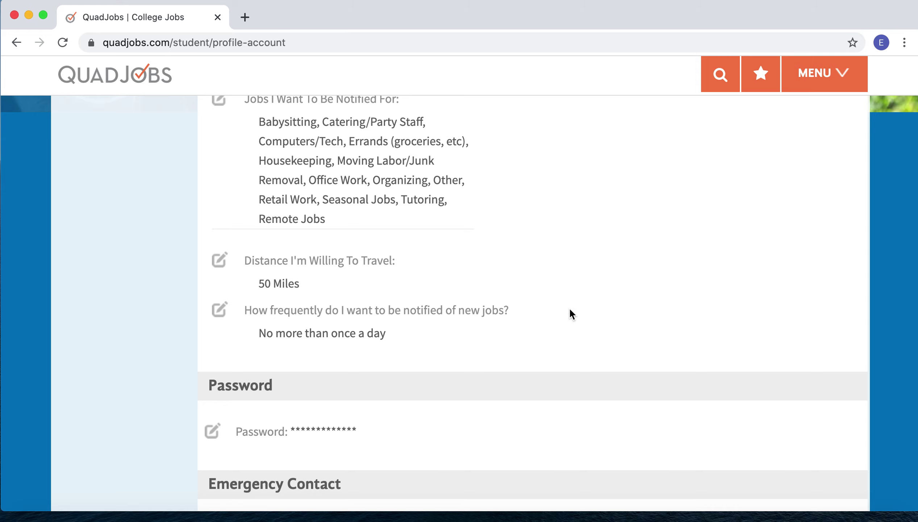
- Scroll down to Emergency Contact, then go to MENU > PROFILE to view the student's profile
scroll(571, 314, "down", 5)
scroll(569, 306, "down", 2)
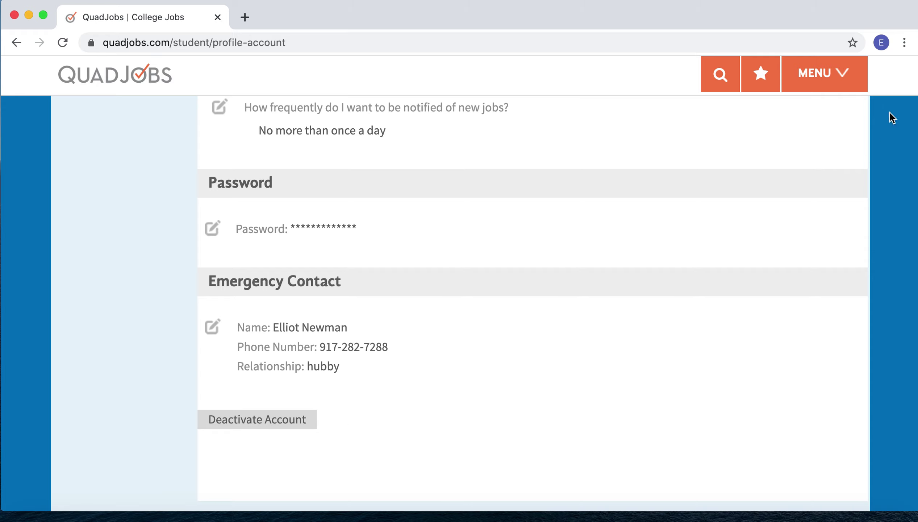
left_click(845, 75)
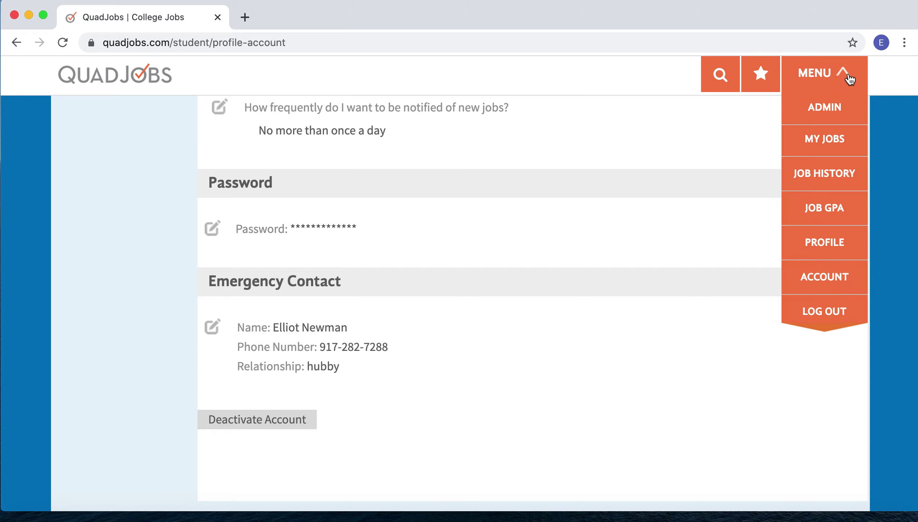
left_click(833, 240)
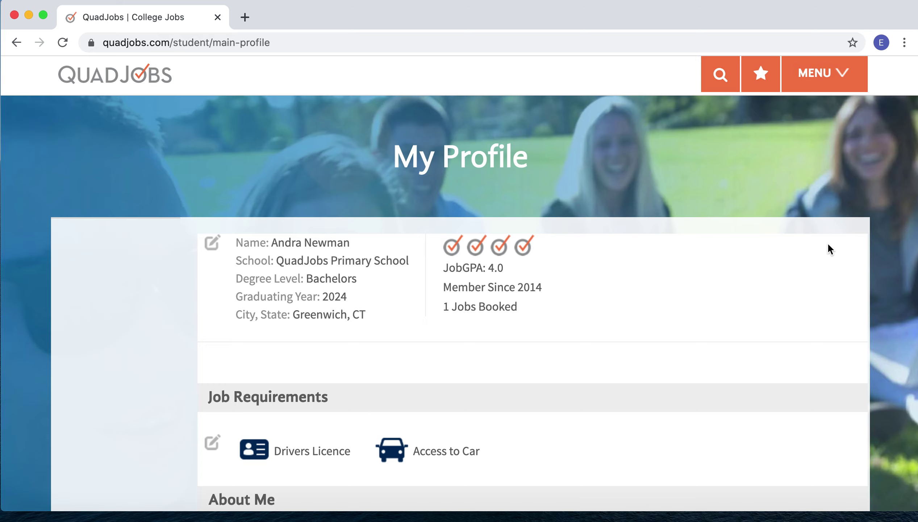
scroll(828, 245, "down", 2)
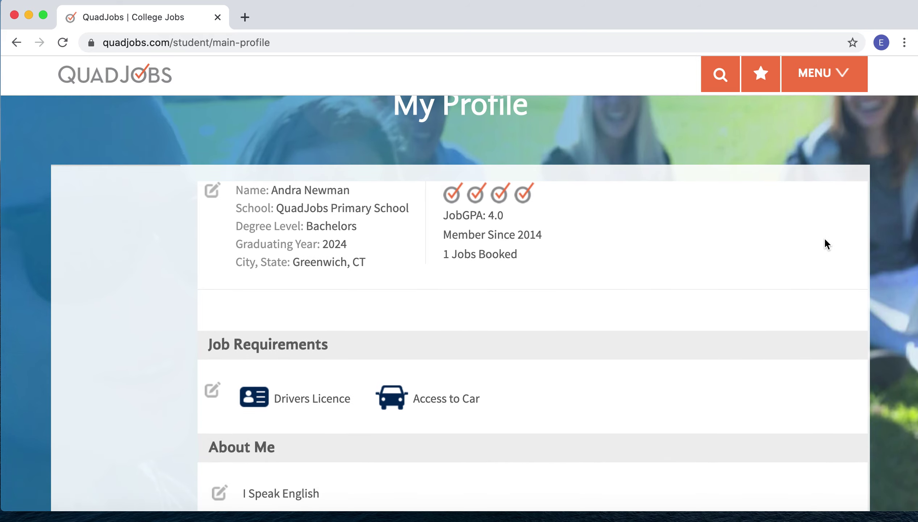
scroll(826, 241, "down", 2)
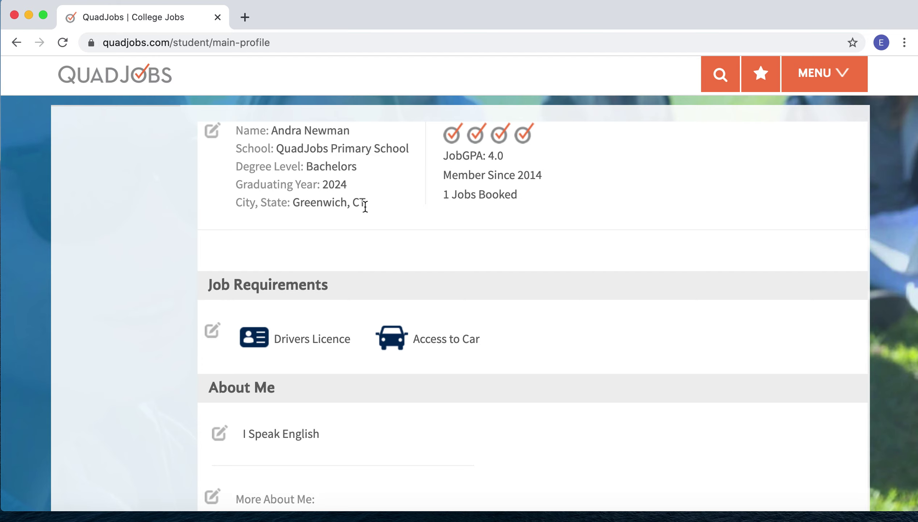
scroll(380, 221, "down", 5)
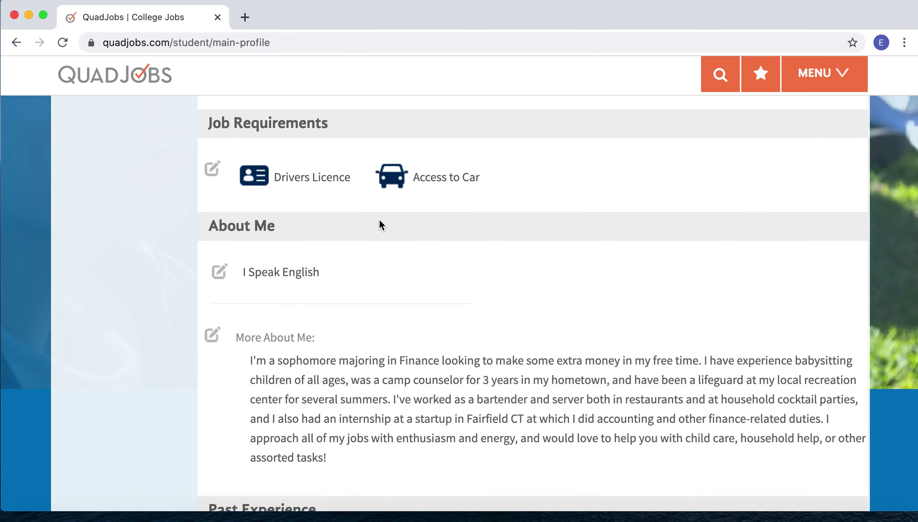
scroll(379, 220, "down", 1)
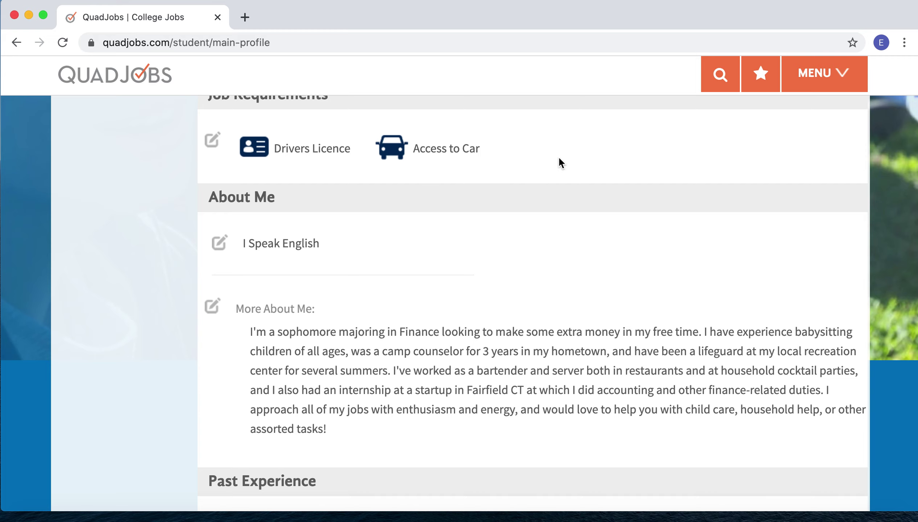
scroll(560, 159, "down", 3)
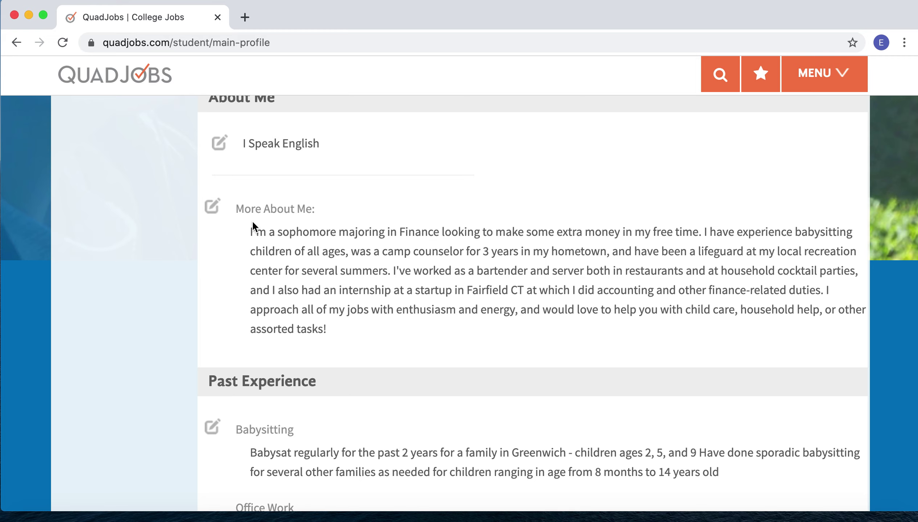
scroll(253, 219, "down", 6)
scroll(252, 221, "down", 1)
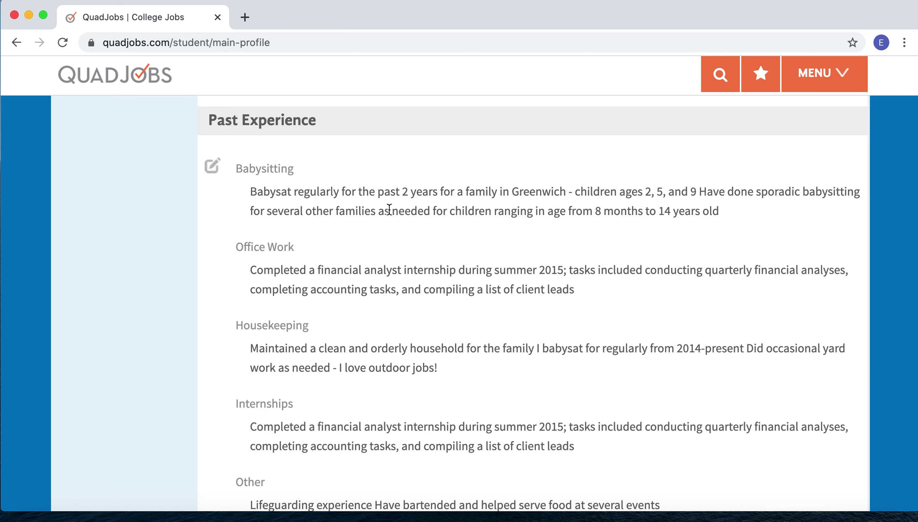
scroll(390, 208, "down", 8)
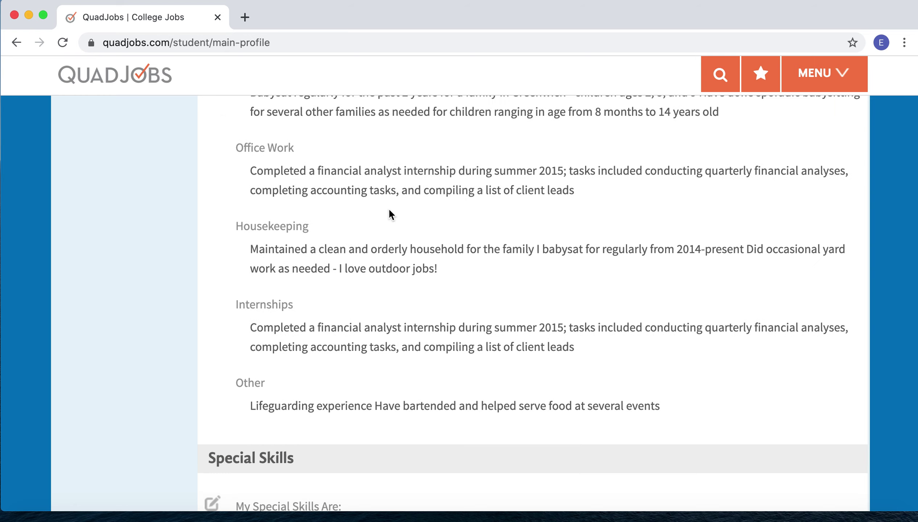
scroll(389, 209, "down", 3)
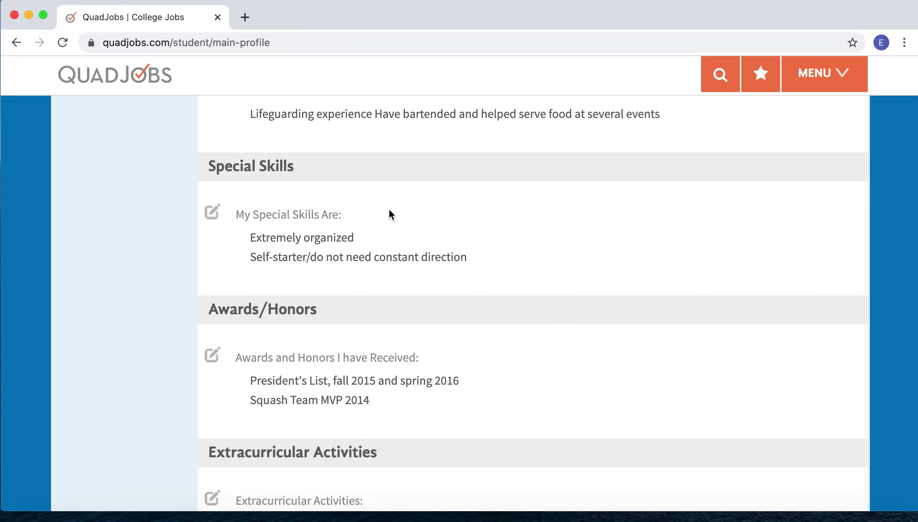
scroll(389, 209, "down", 3)
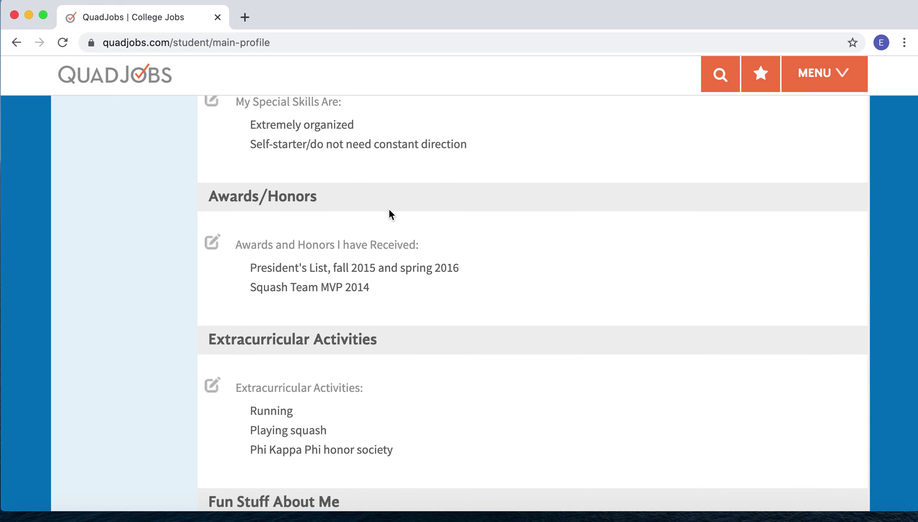
scroll(390, 211, "down", 6)
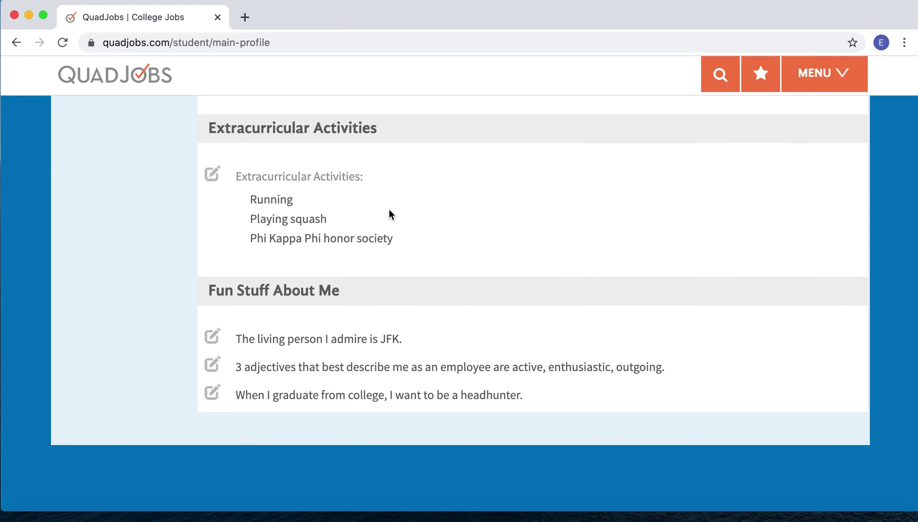